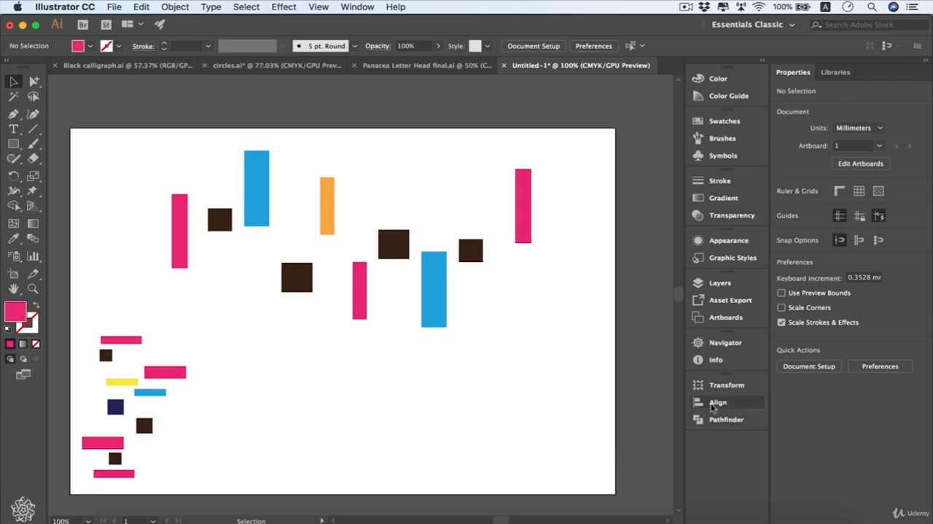
Step: Open the Align panel
{"action": "left_click", "coordinate": [717, 405]}
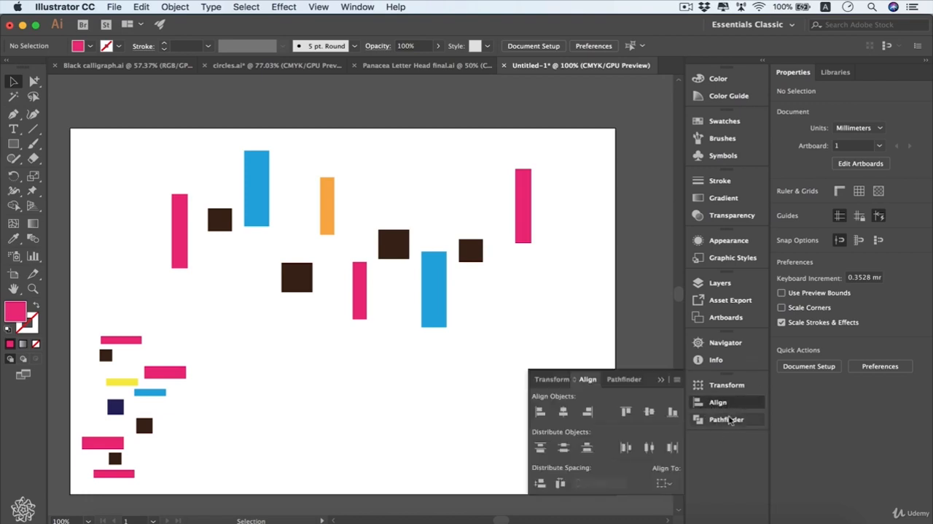
{"action": "left_click", "coordinate": [357, 7]}
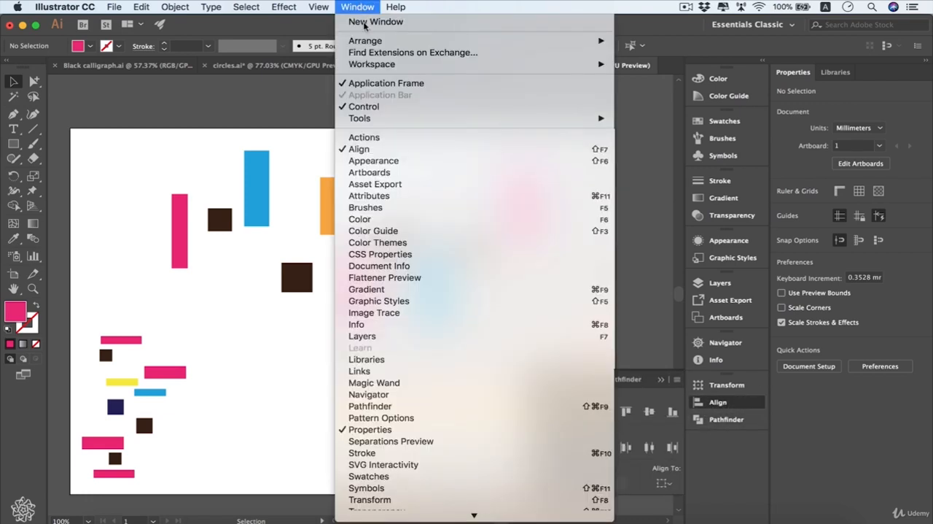
{"action": "left_click", "coordinate": [284, 110]}
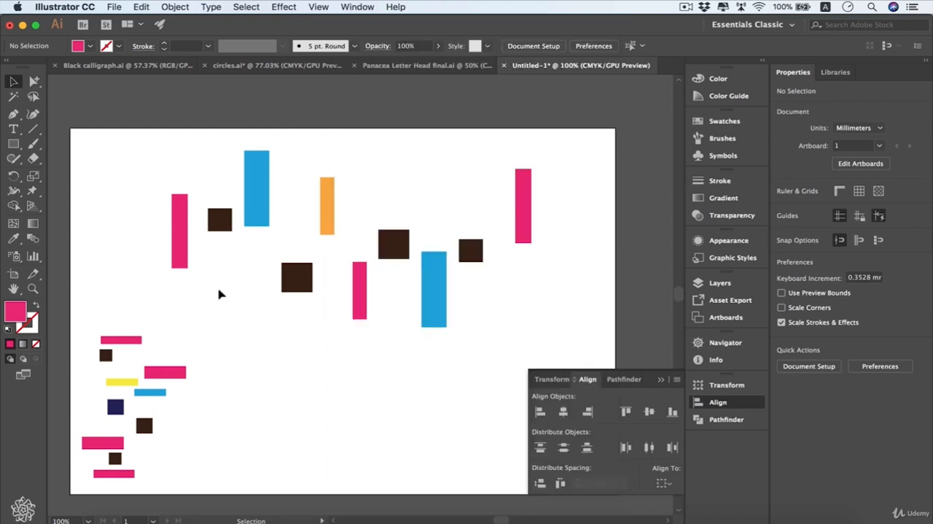
Step: Select all the scattered shapes in the upper part of the artboard and view the extended Align options
{"action": "left_click_drag", "start_coordinate": [587, 167], "coordinate": [94, 304]}
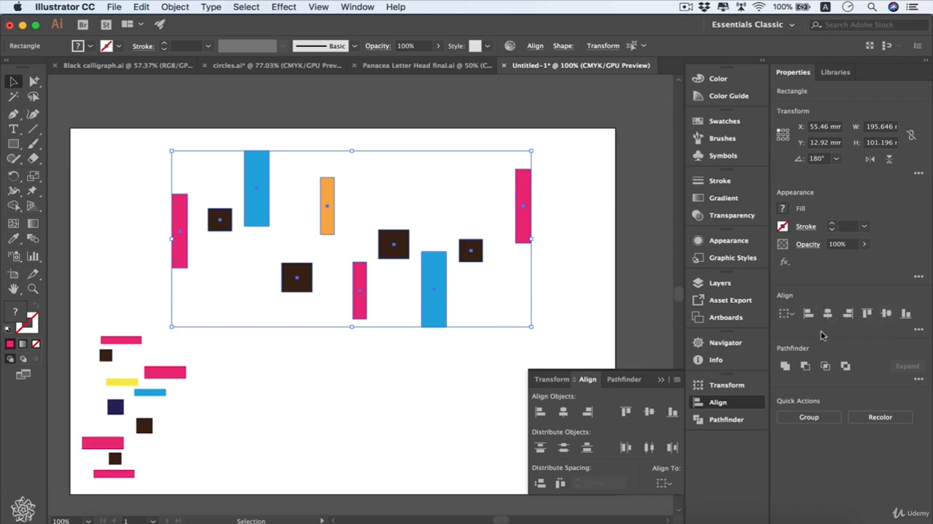
{"action": "left_click", "coordinate": [918, 331]}
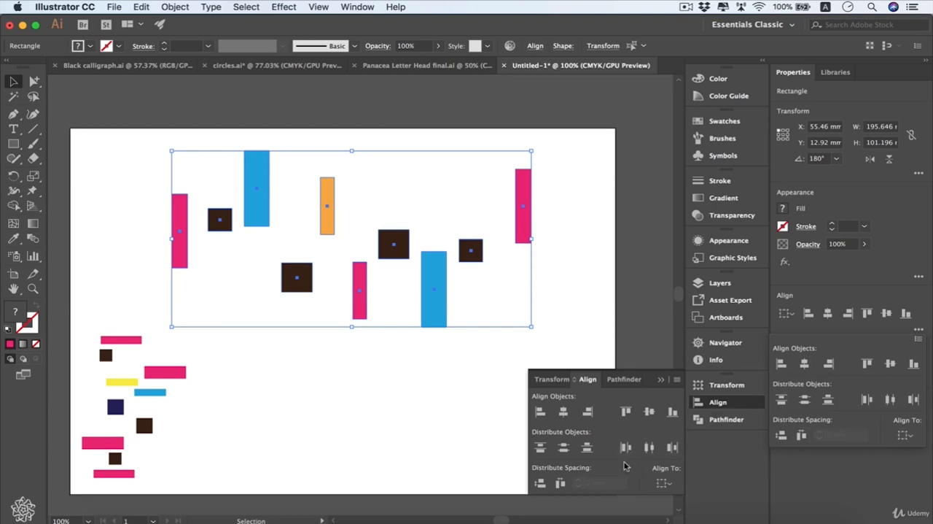
{"action": "left_click", "coordinate": [603, 413]}
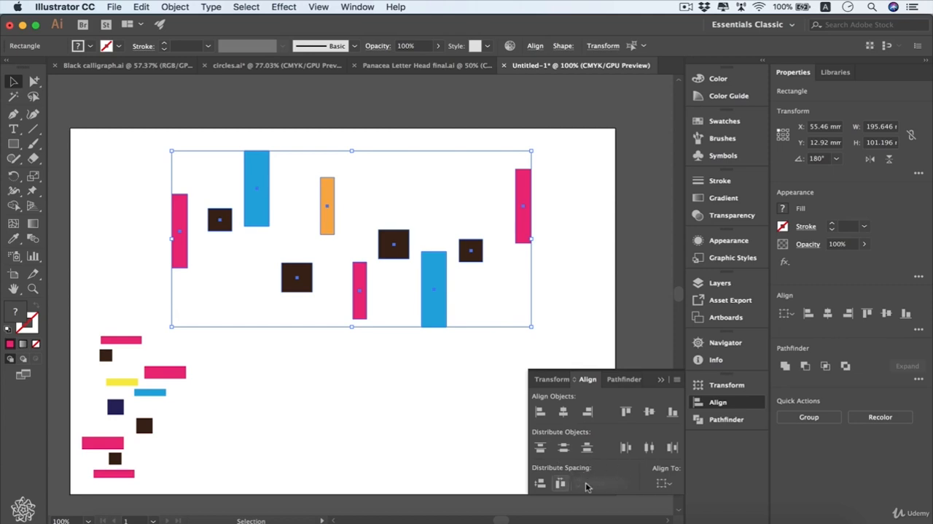
{"action": "left_click", "coordinate": [677, 380]}
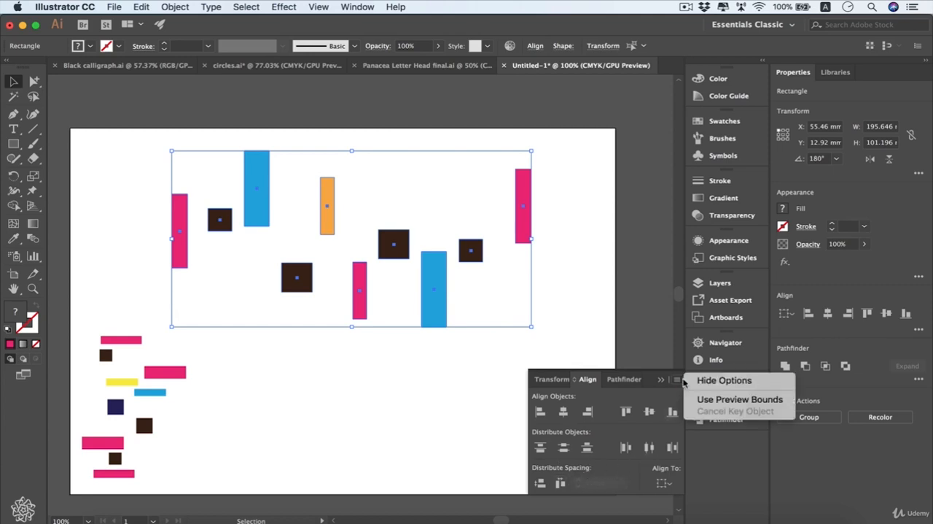
{"action": "left_click", "coordinate": [613, 400]}
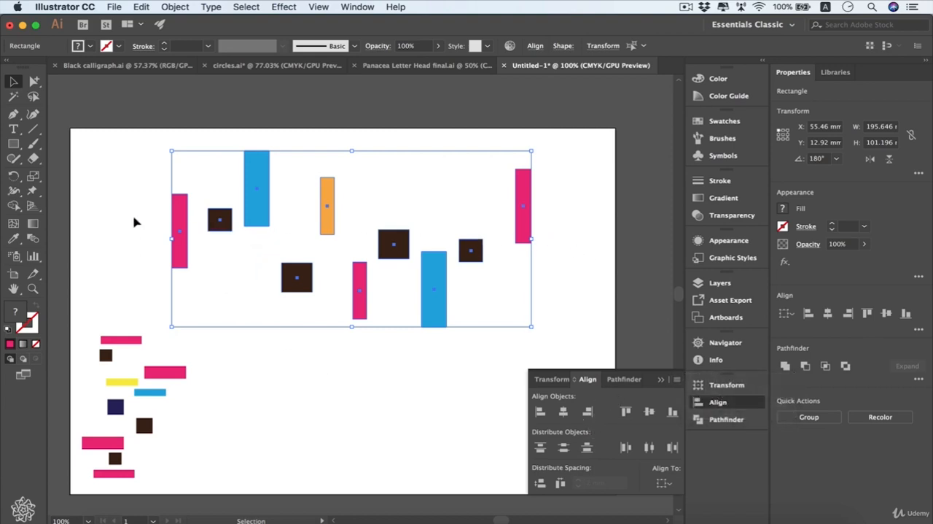
Step: Align the selected upper shapes to their bottom edges after trying vertical center and top alignment, and deselect them
{"action": "left_click", "coordinate": [649, 413]}
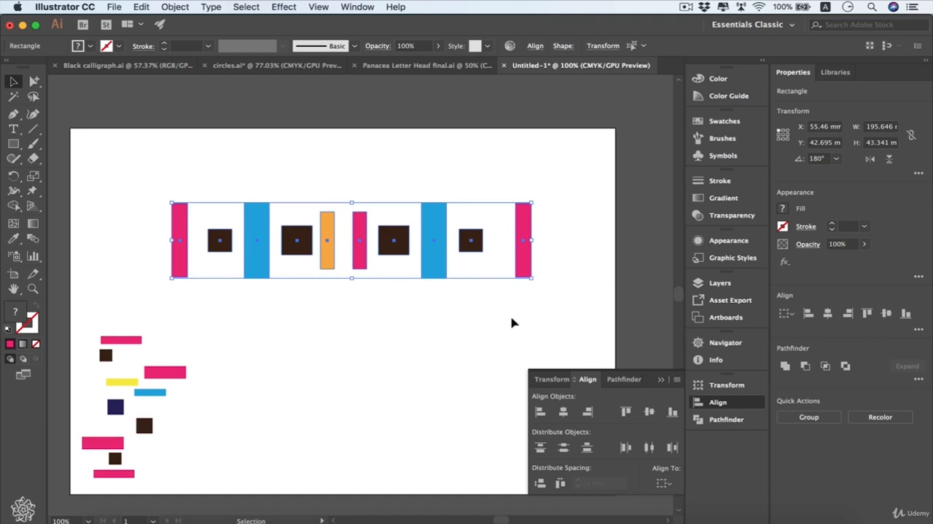
{"action": "left_click", "coordinate": [626, 413]}
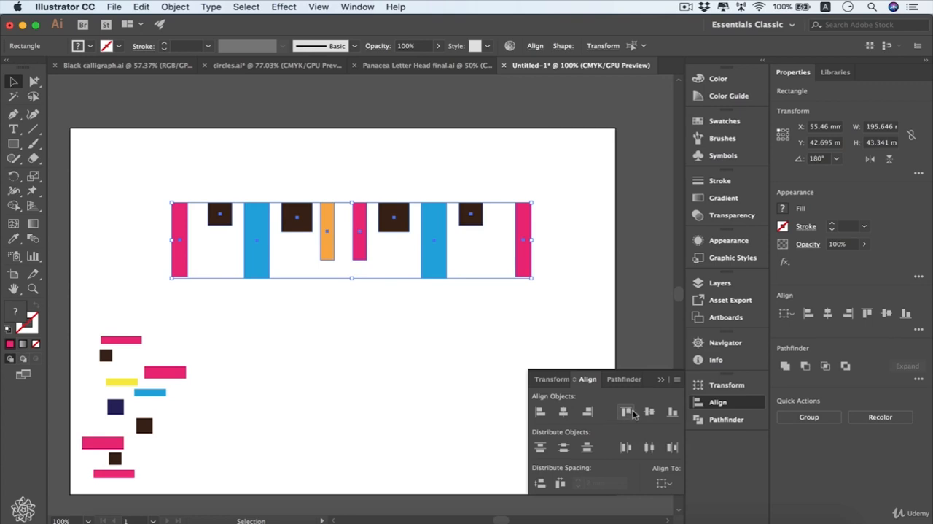
{"action": "left_click", "coordinate": [673, 414]}
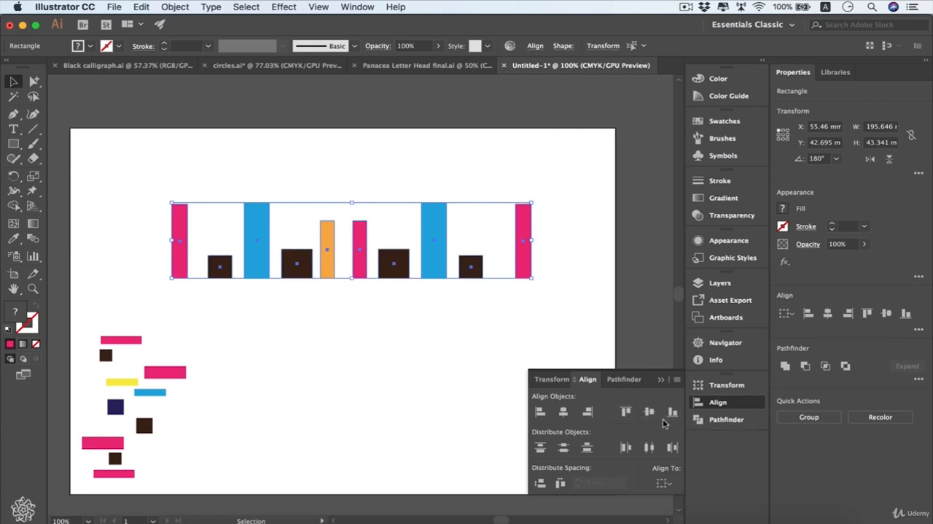
{"action": "key", "text": "super+shift+a"}
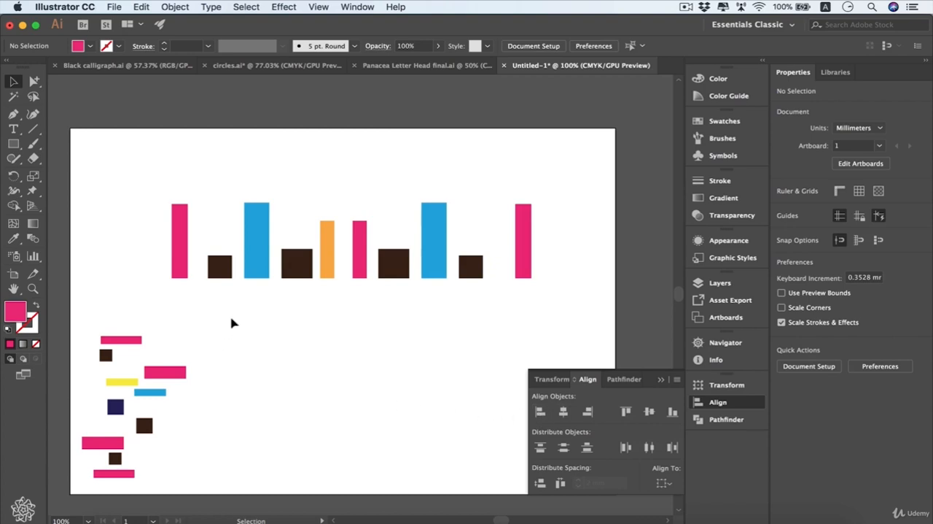
Step: Align the small shapes in the lower-left stack to their horizontal centers after trying left and right edge alignment
{"action": "left_click_drag", "start_coordinate": [231, 323], "coordinate": [78, 485]}
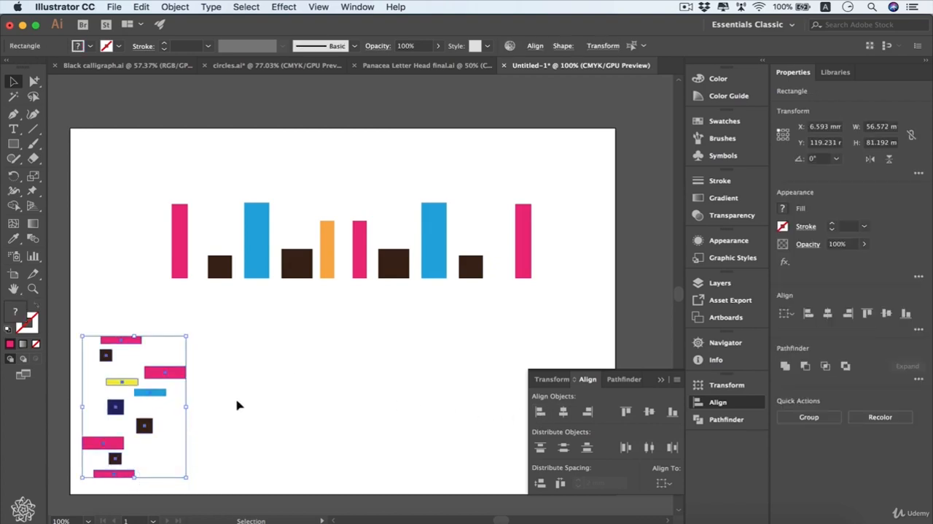
{"action": "left_click", "coordinate": [539, 413]}
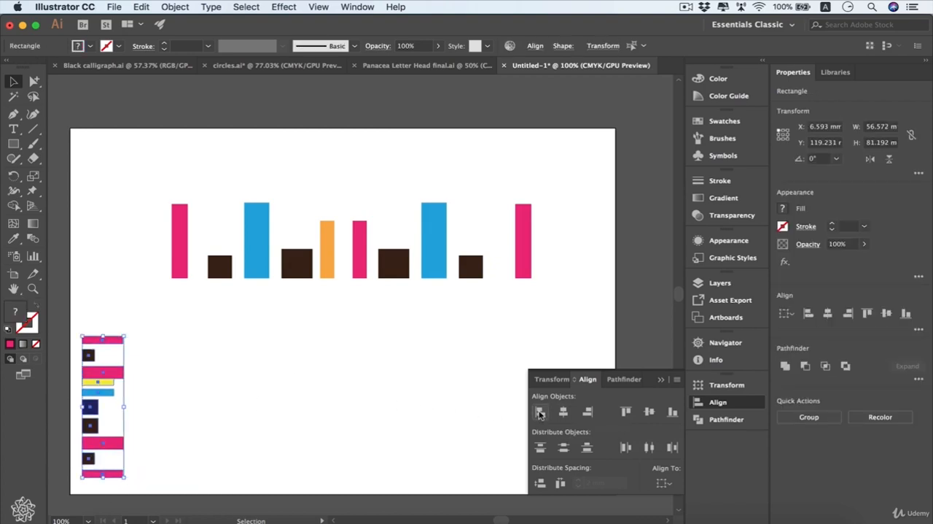
{"action": "left_click", "coordinate": [588, 411]}
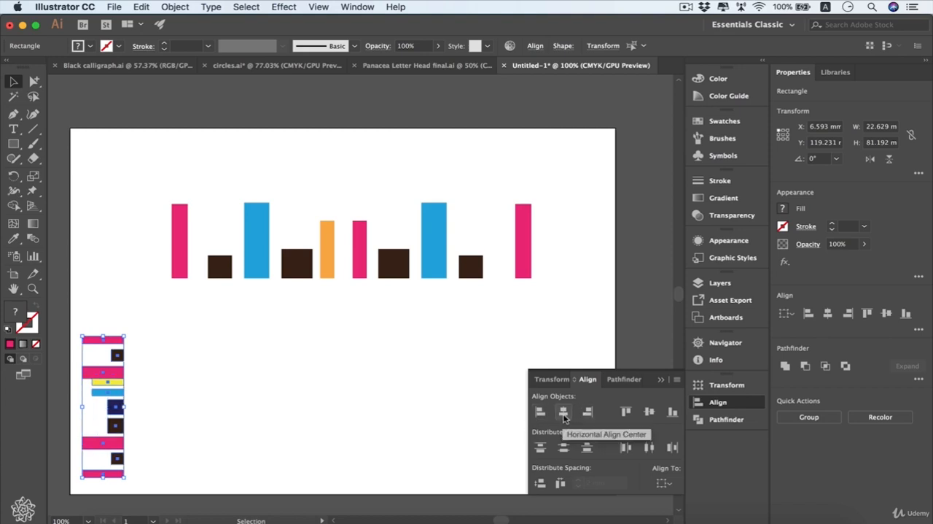
{"action": "left_click", "coordinate": [562, 418]}
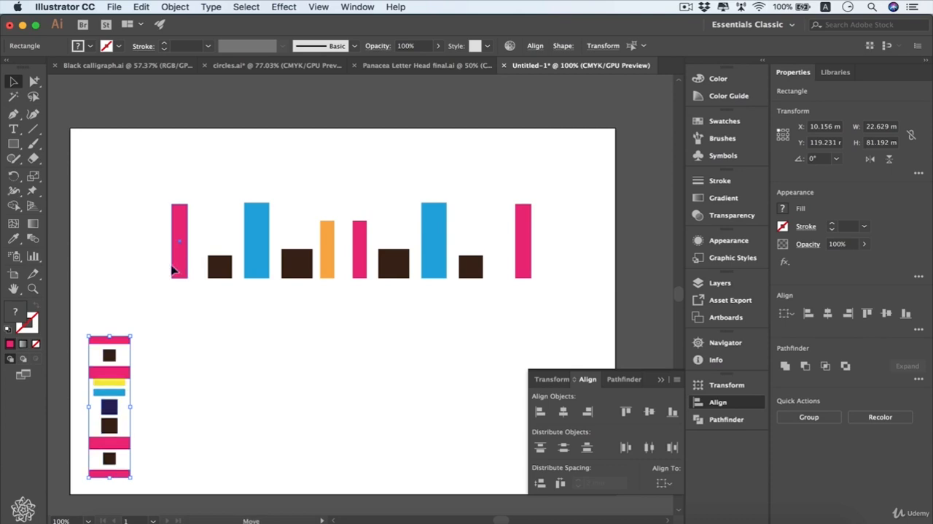
Step: Move the two outer pink bars of the upper row outward and distribute all the row's shapes by horizontal center
{"action": "left_click_drag", "start_coordinate": [180, 267], "coordinate": [109, 272]}
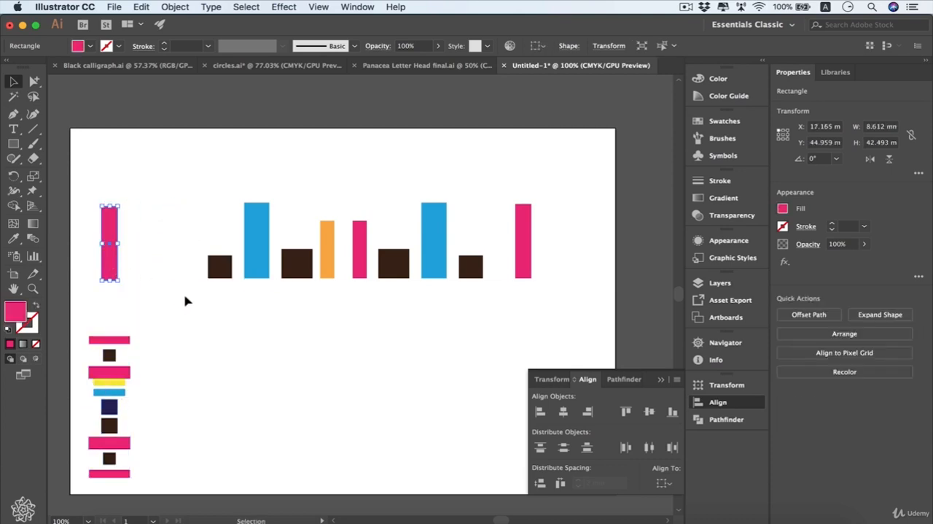
{"action": "left_click_drag", "start_coordinate": [527, 261], "coordinate": [555, 264]}
{"action": "left_click_drag", "start_coordinate": [583, 226], "coordinate": [107, 276]}
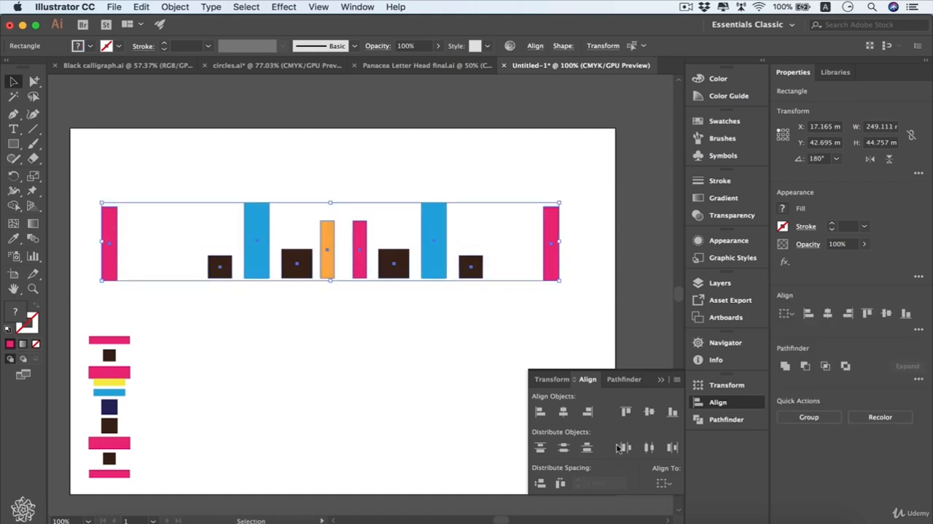
{"action": "left_click", "coordinate": [650, 447]}
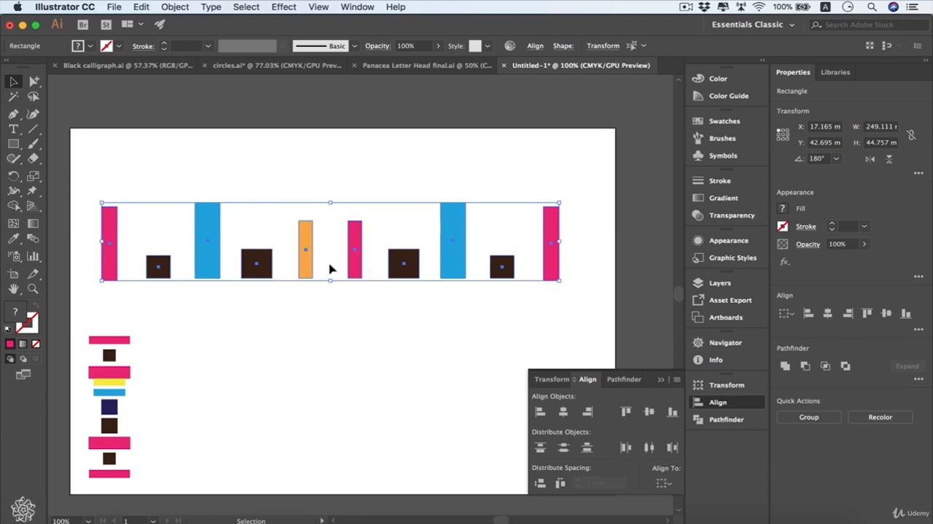
Step: Distribute the upper row horizontally with 10 mm spacing relative to the shorter pink bar as key object, and deselect it
{"action": "left_click", "coordinate": [666, 484]}
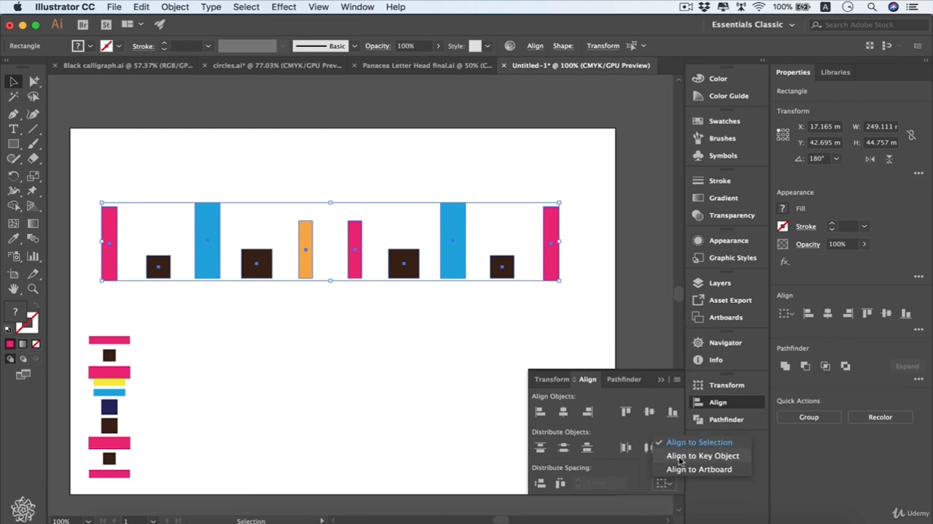
{"action": "left_click", "coordinate": [678, 457]}
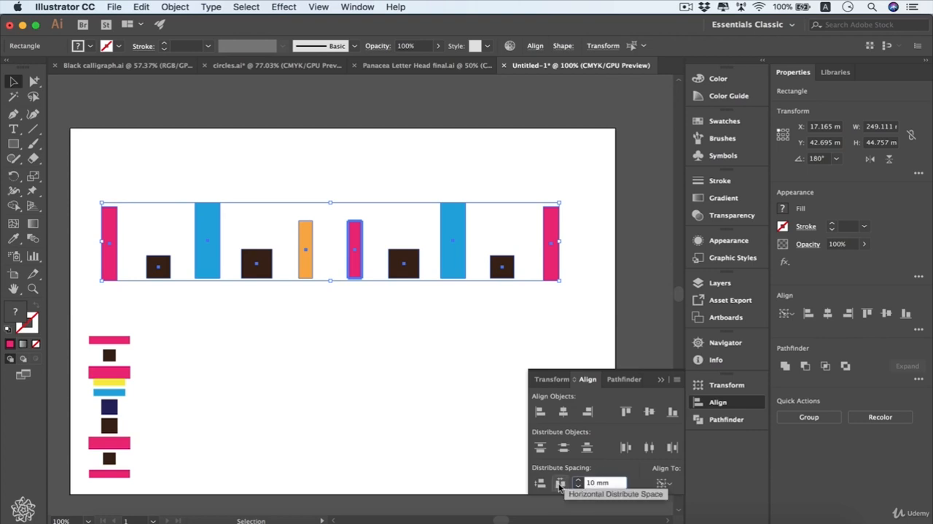
{"action": "left_click", "coordinate": [560, 483]}
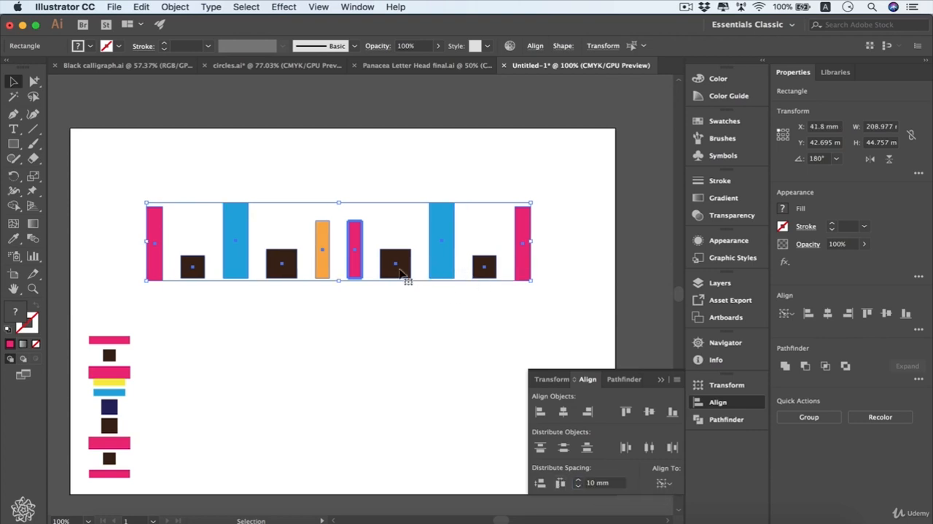
{"action": "left_click", "coordinate": [350, 323]}
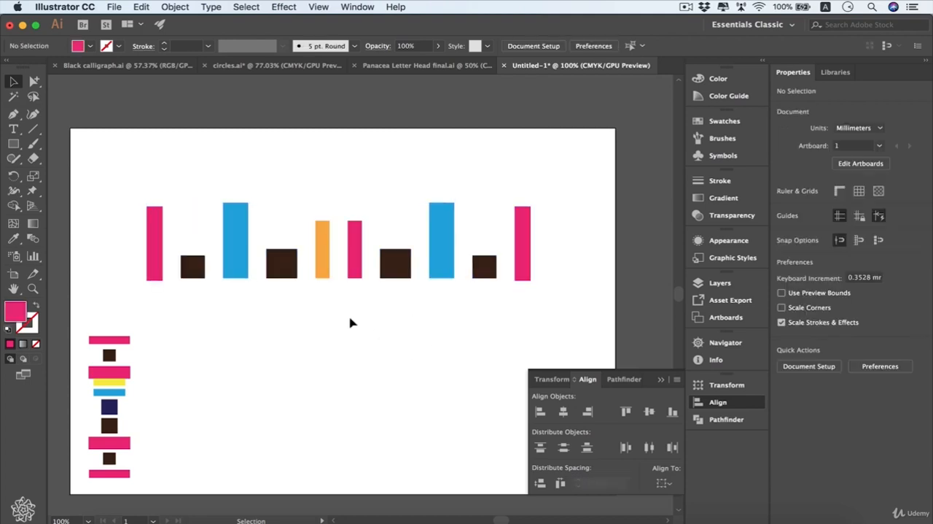
Step: Distribute the lower-left stack of shapes vertically with 20 mm spacing, aligned to the blue bar as key object
{"action": "left_click_drag", "start_coordinate": [177, 321], "coordinate": [120, 467]}
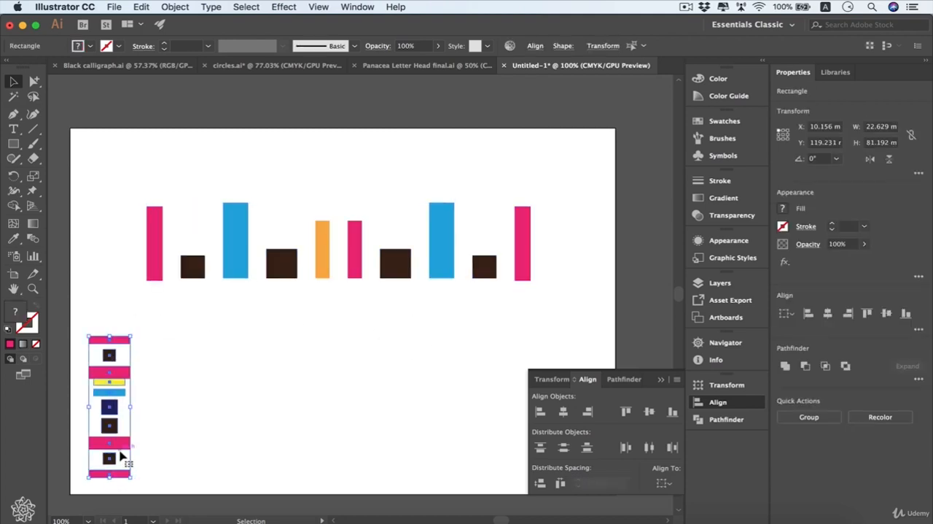
{"action": "left_click", "coordinate": [663, 483]}
{"action": "left_click", "coordinate": [705, 456]}
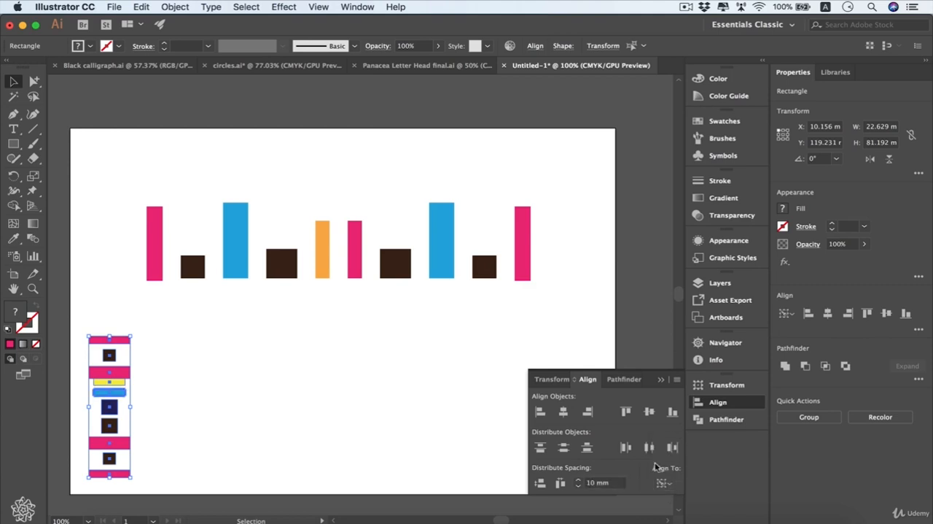
{"action": "left_click", "coordinate": [594, 482]}
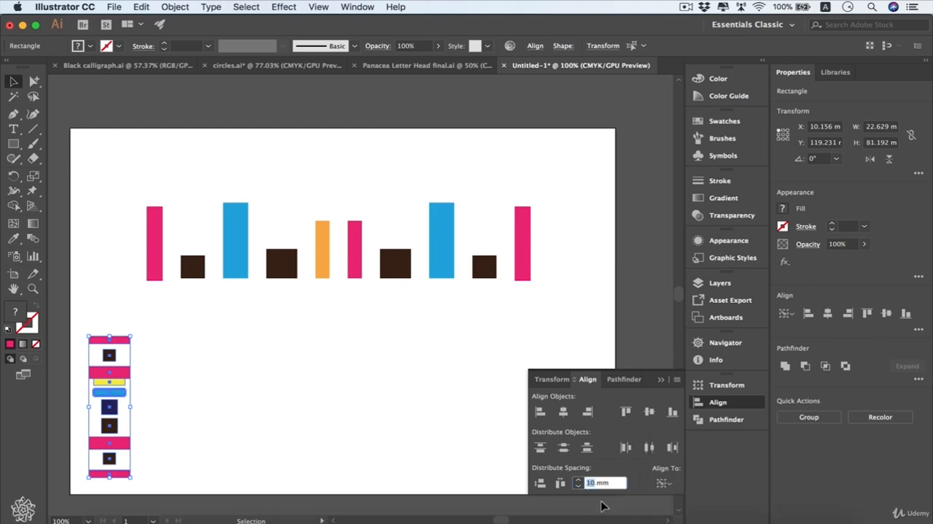
{"action": "type", "text": "2"}
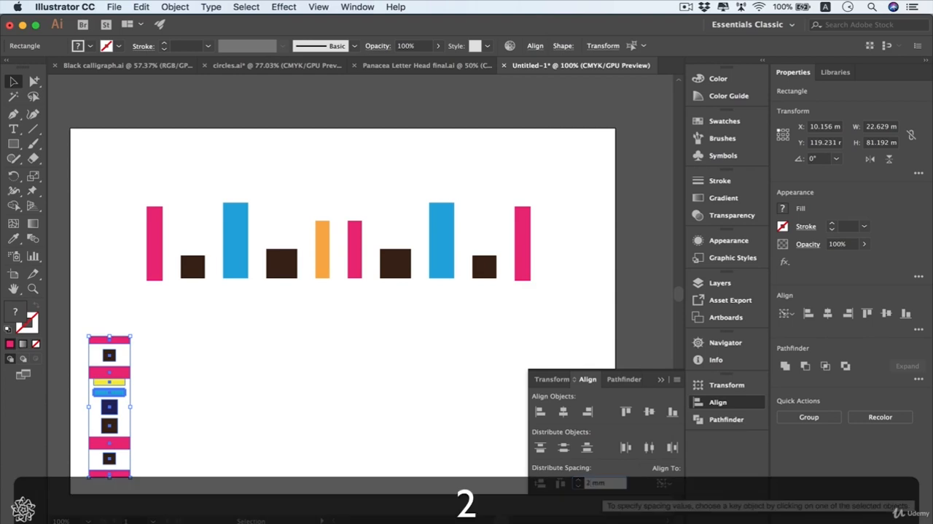
{"action": "type", "text": "0"}
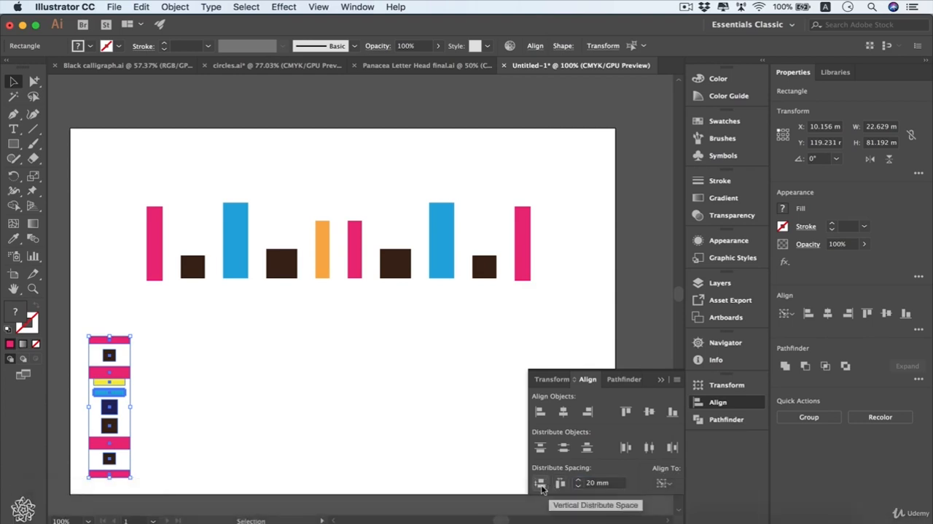
{"action": "left_click", "coordinate": [540, 484]}
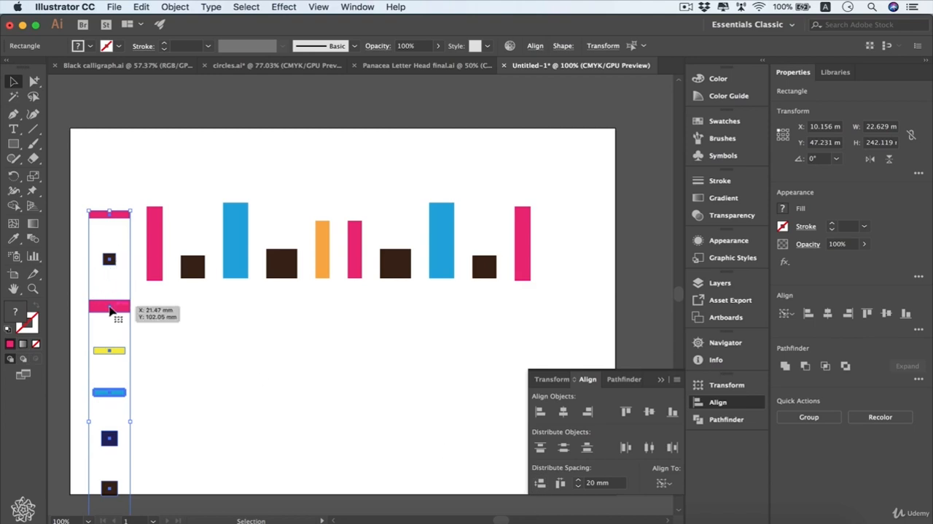
Step: Distribute the vertical stack by vertical center relative to the artboard, and move it off the artboard's left side
{"action": "left_click_drag", "start_coordinate": [115, 314], "coordinate": [118, 220]}
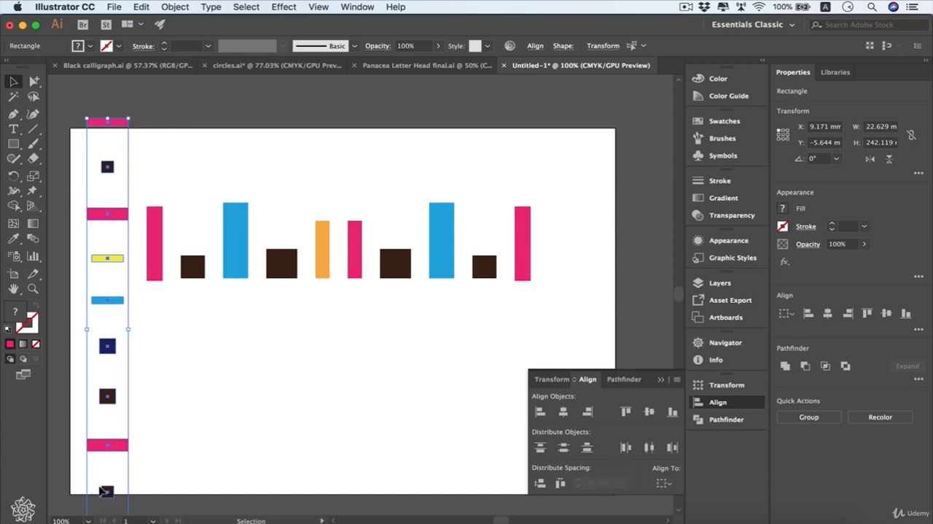
{"action": "left_click", "coordinate": [664, 482]}
{"action": "left_click", "coordinate": [705, 469]}
{"action": "left_click", "coordinate": [565, 448]}
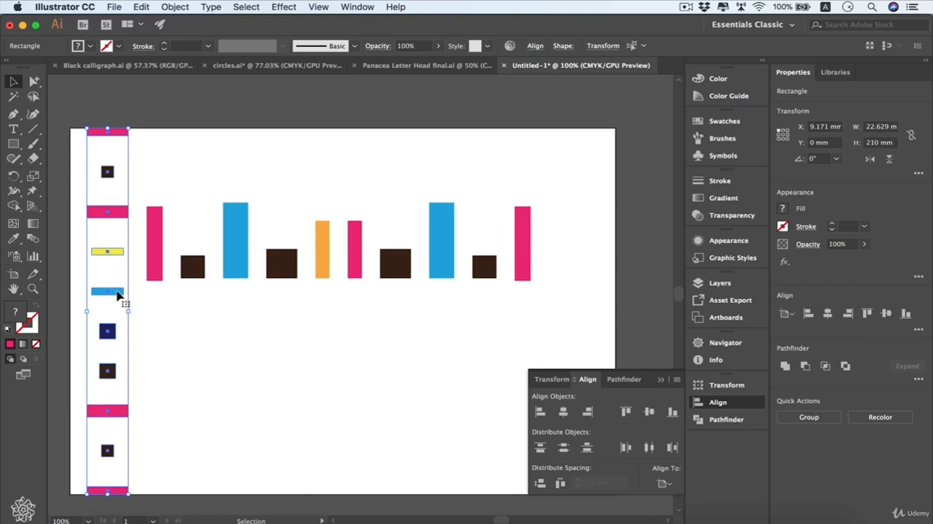
{"action": "left_click_drag", "start_coordinate": [116, 294], "coordinate": [95, 290]}
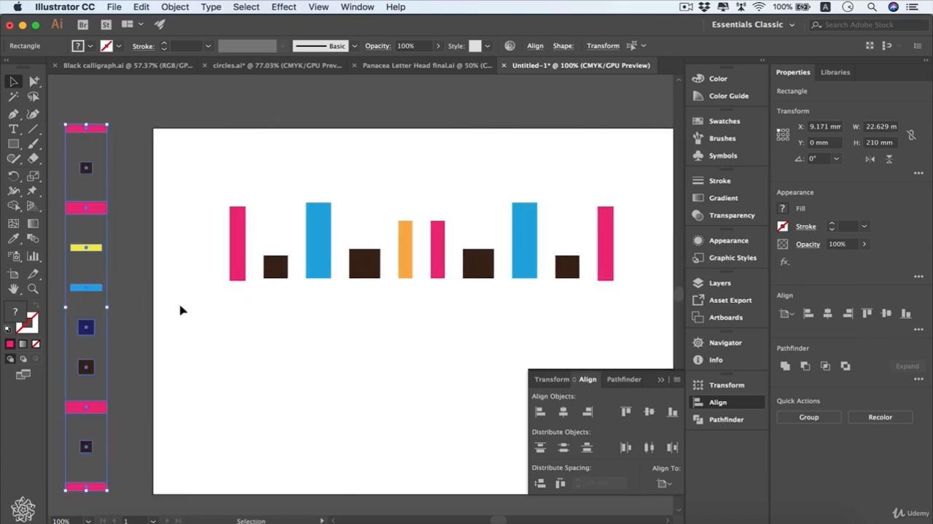
Step: Select all the shapes in the horizontal row on the artboard and group them
{"action": "left_click_drag", "start_coordinate": [198, 202], "coordinate": [631, 296]}
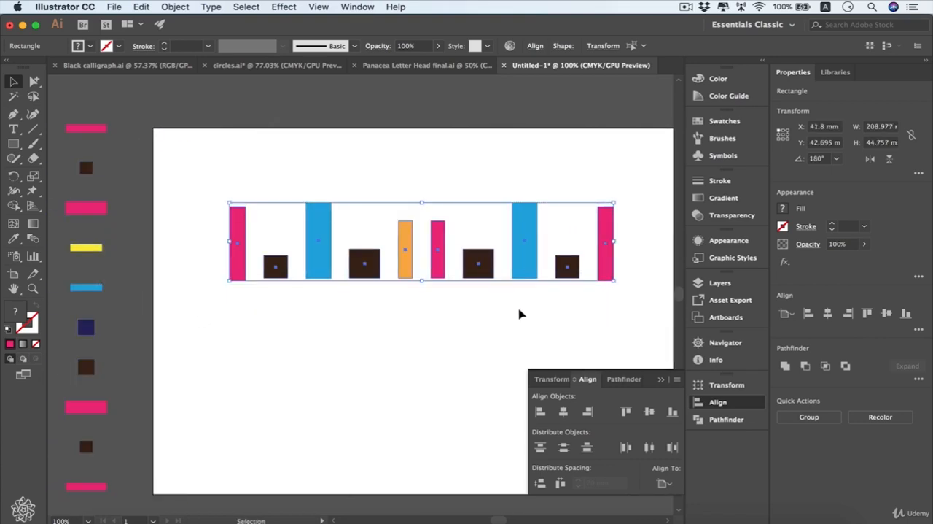
{"action": "scroll", "coordinate": [514, 312], "scroll_direction": "right", "scroll_amount": 5}
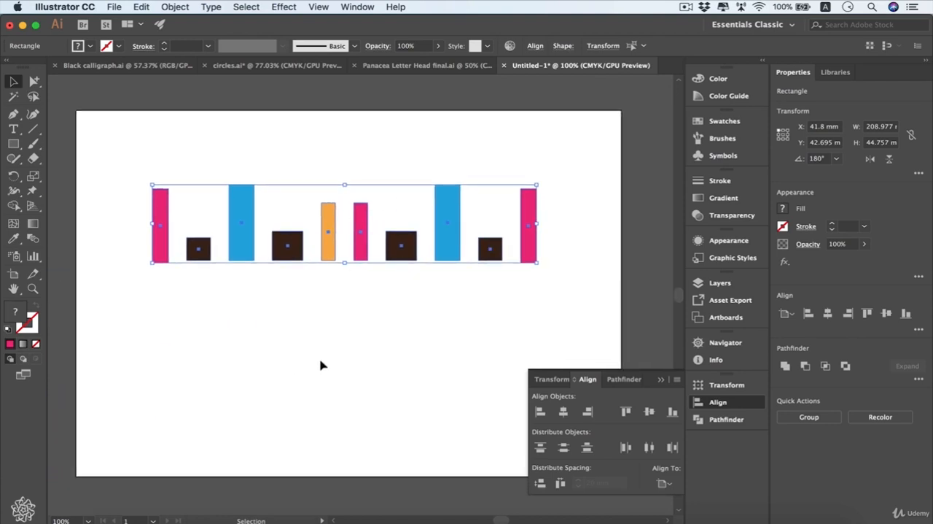
{"action": "key", "text": "super+g"}
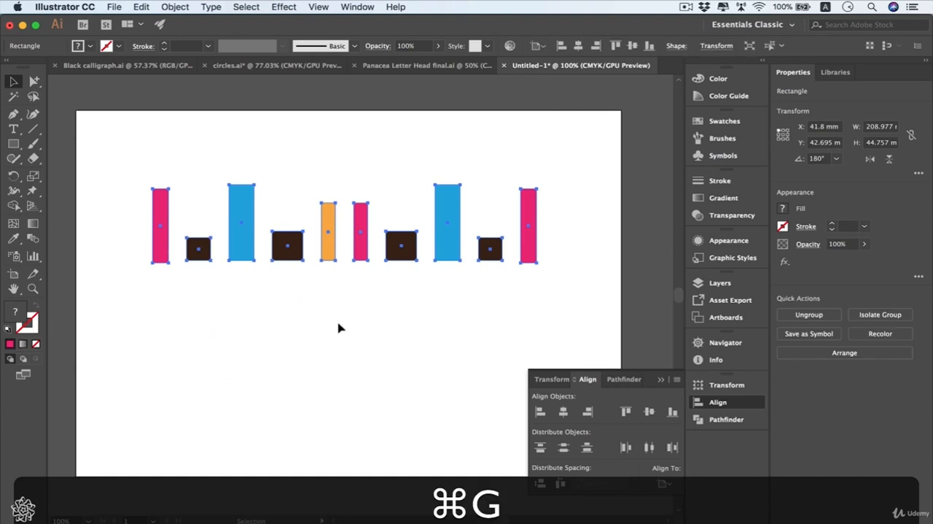
Step: Center the grouped row horizontally and vertically on the artboard using Align to Artboard
{"action": "left_click", "coordinate": [671, 479]}
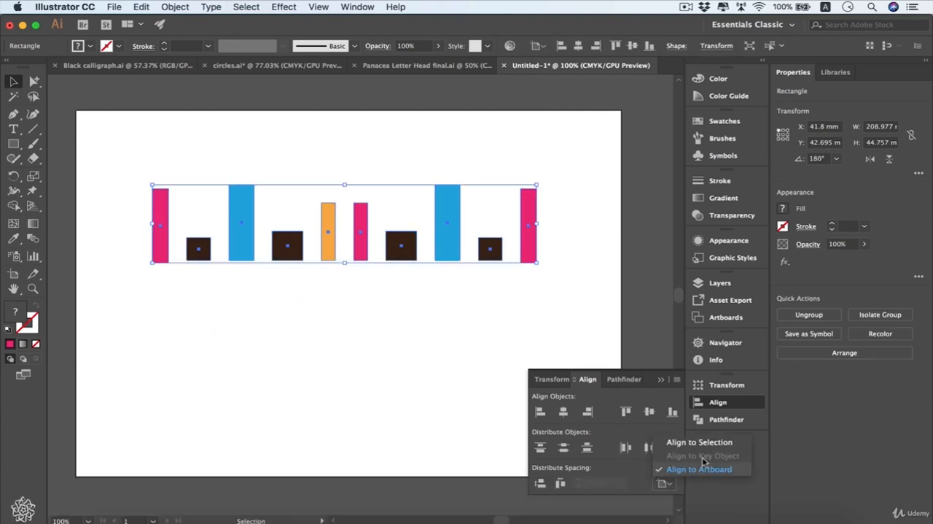
{"action": "left_click", "coordinate": [706, 473]}
{"action": "left_click", "coordinate": [563, 411]}
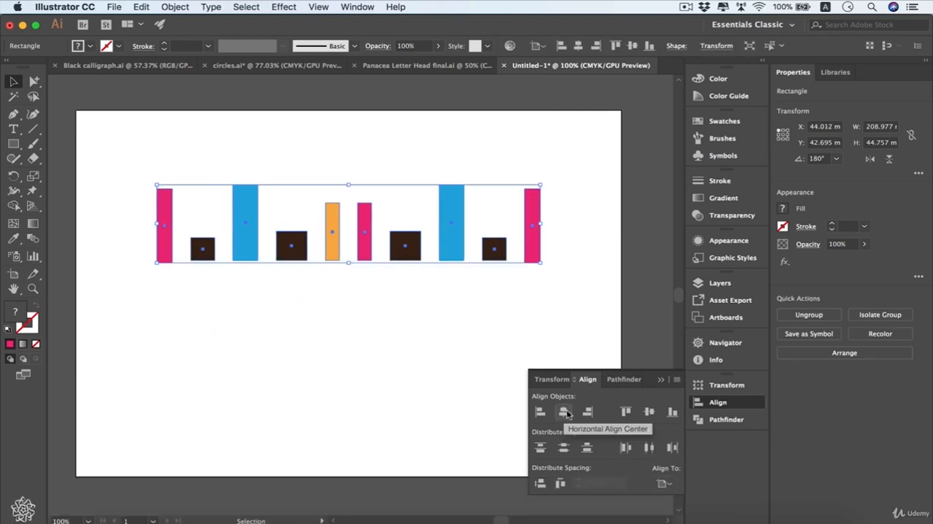
{"action": "left_click", "coordinate": [649, 412]}
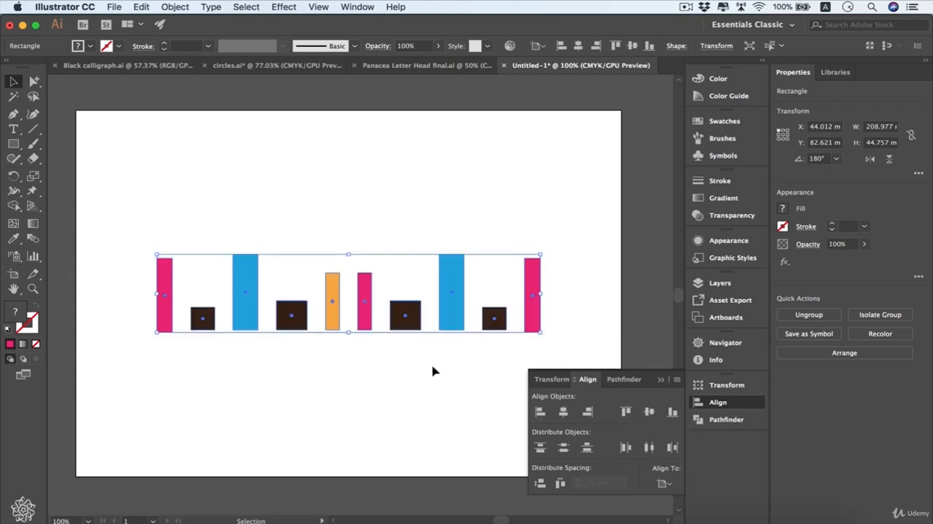
{"action": "scroll", "coordinate": [346, 359], "scroll_direction": "down", "scroll_amount": 3}
{"action": "scroll", "coordinate": [345, 359], "scroll_direction": "right", "scroll_amount": 2}
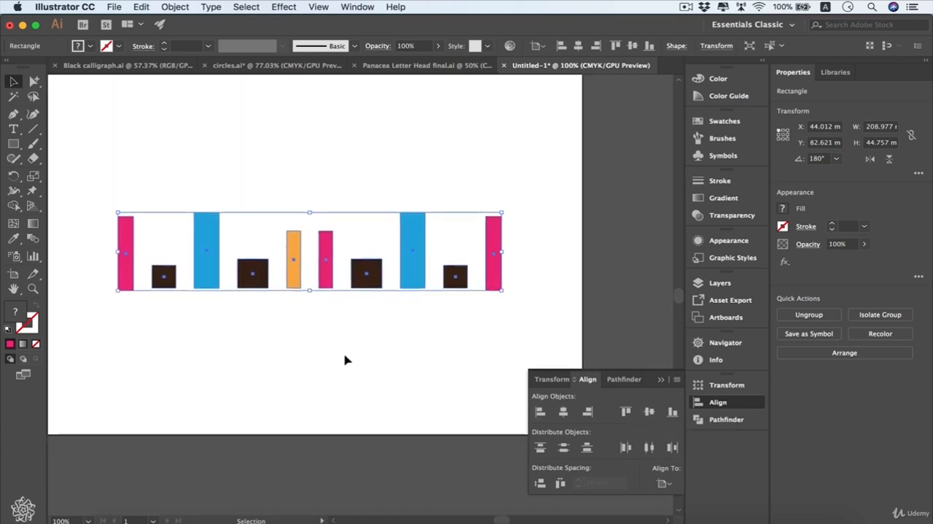